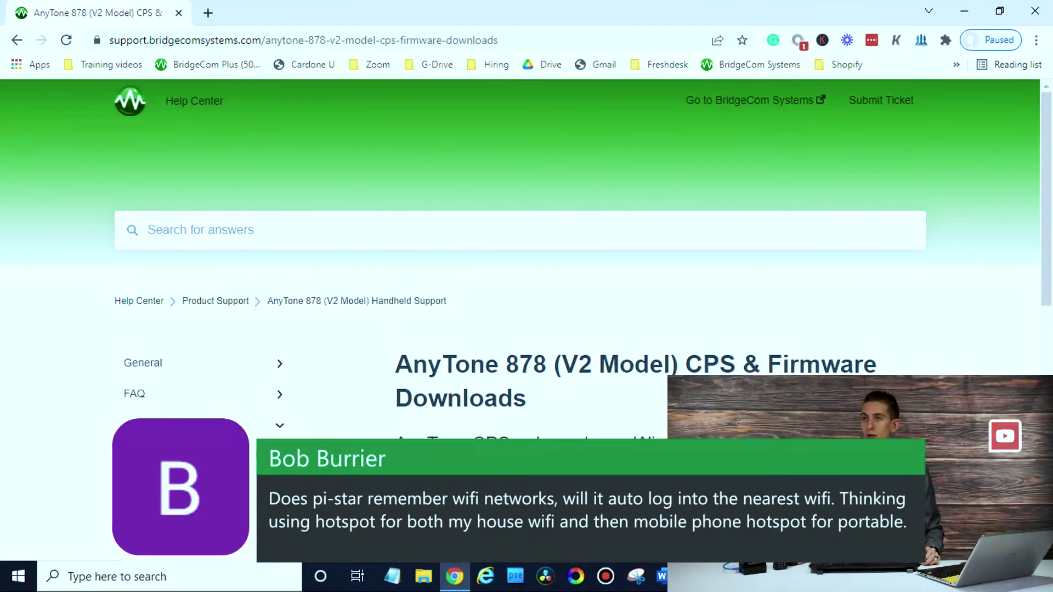
# Load the Pi-Star dashboard at 192.168.1.177 in a new Chrome tab.
pyautogui.click(208, 13)
pyautogui.write('192.168.1.177')
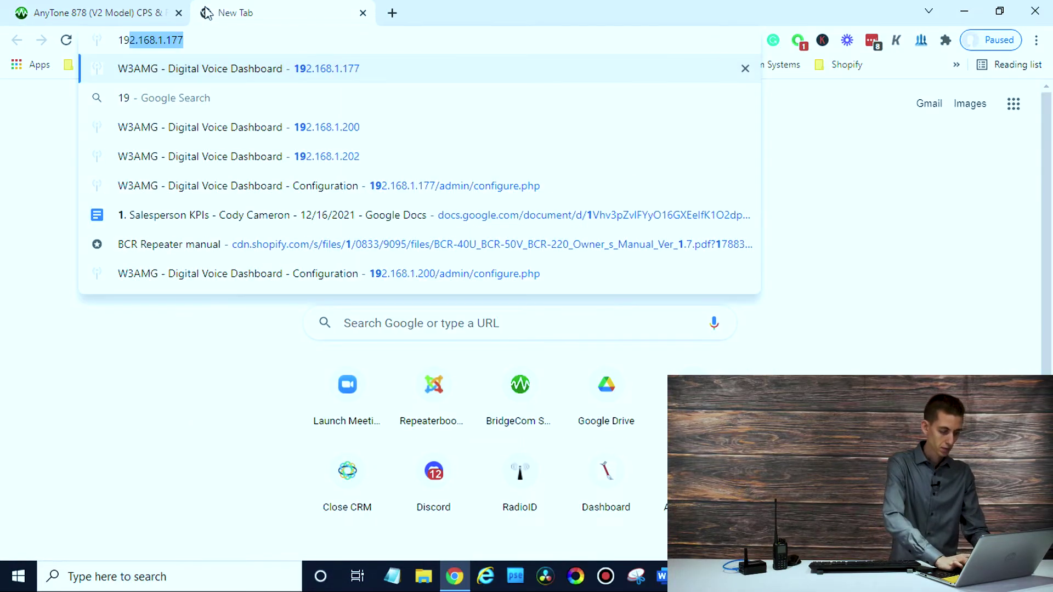
pyautogui.press('Return')
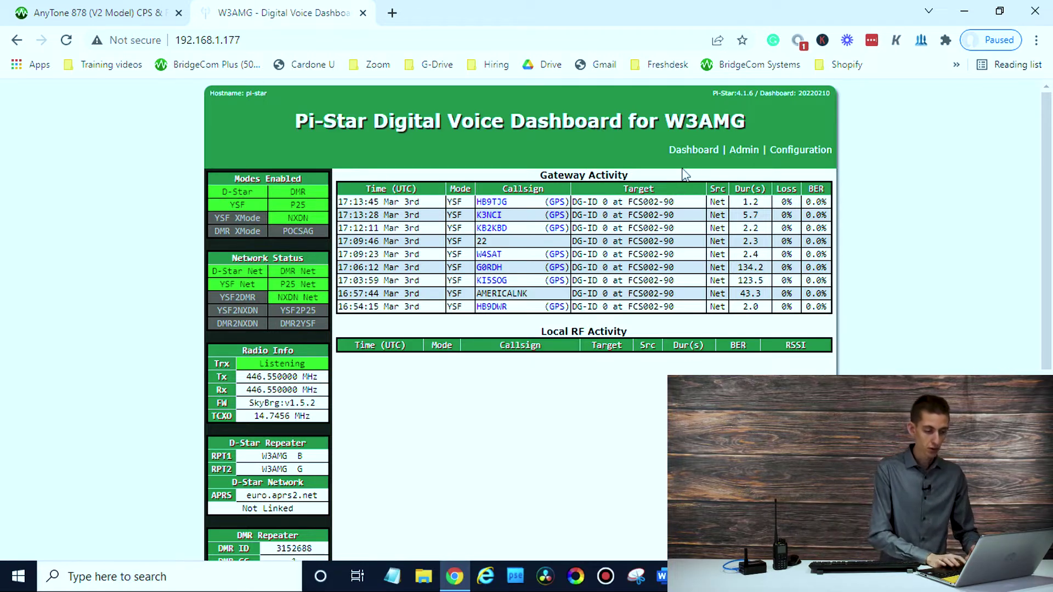
# Sign in to Pi-Star Configuration with the admin username and password, correcting a username typo.
pyautogui.click(797, 153)
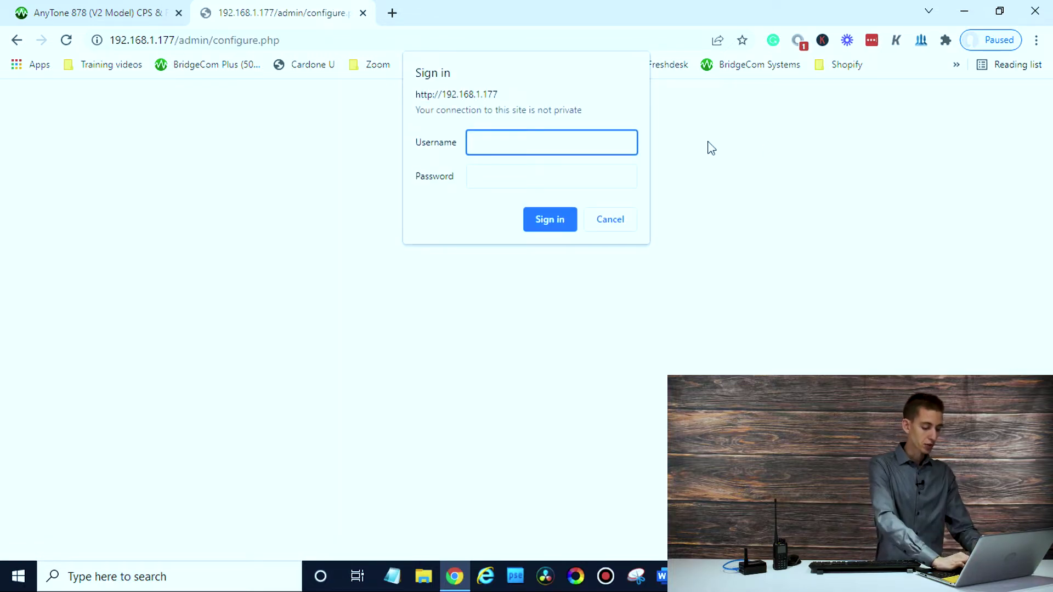
pyautogui.write('pi-sgtar')
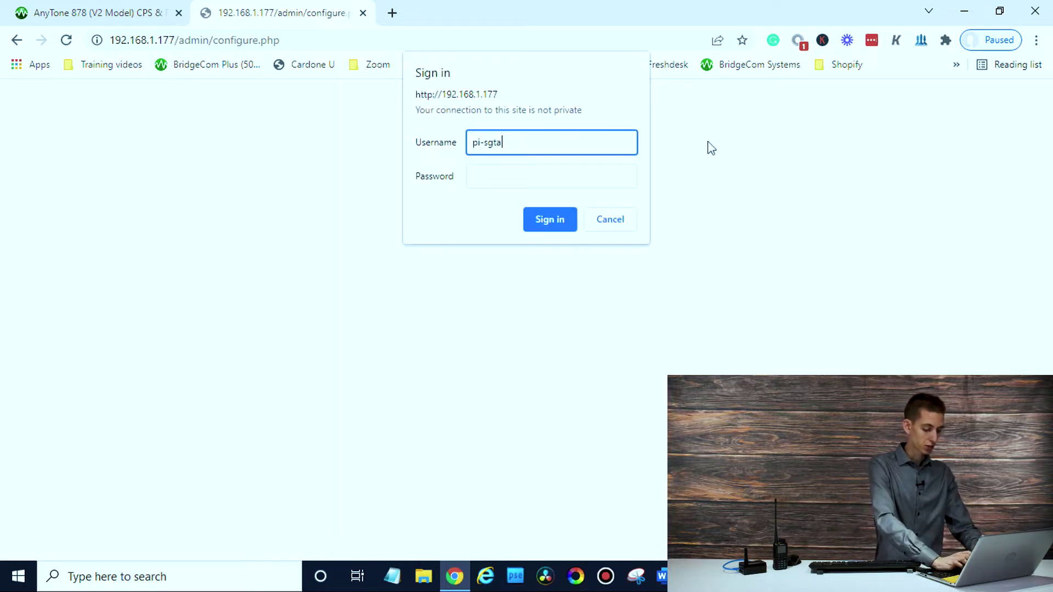
pyautogui.press('BackSpace')
pyautogui.press('BackSpace')
pyautogui.press('BackSpace')
pyautogui.press('BackSpace')
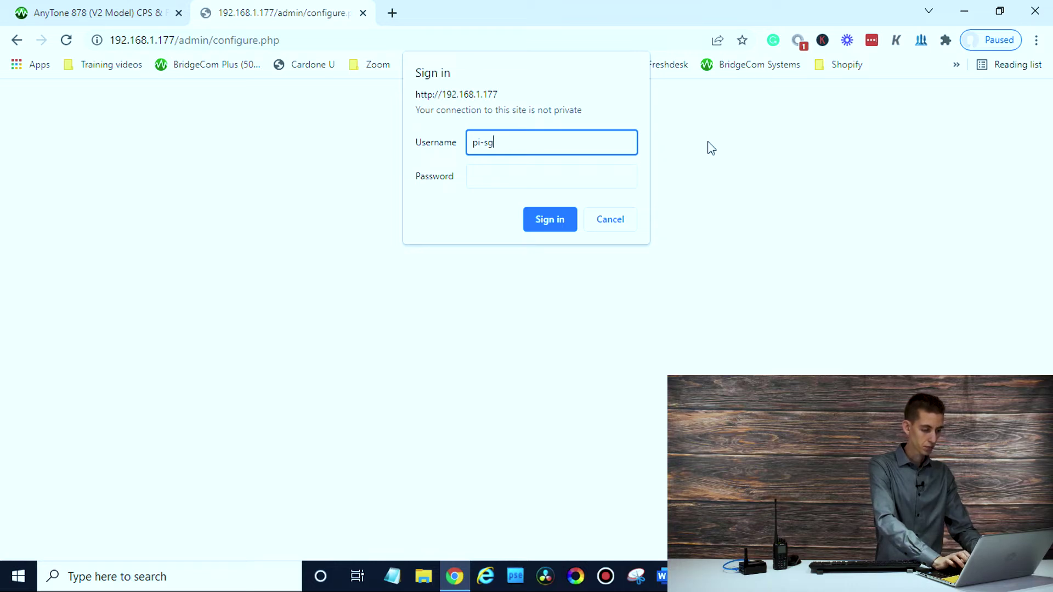
pyautogui.write('tar')
pyautogui.press('Tab')
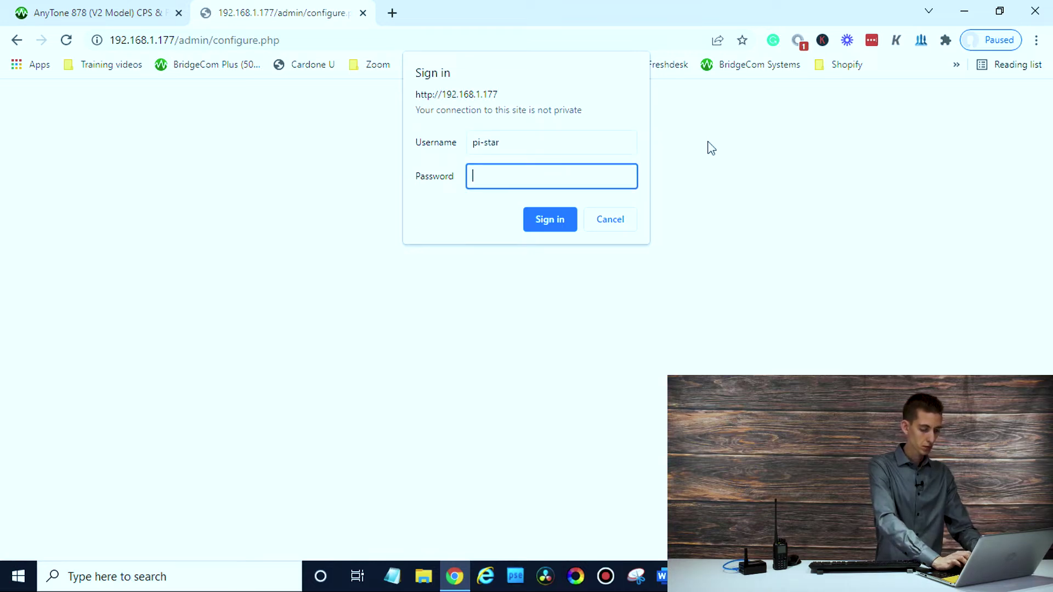
pyautogui.write('raspb')
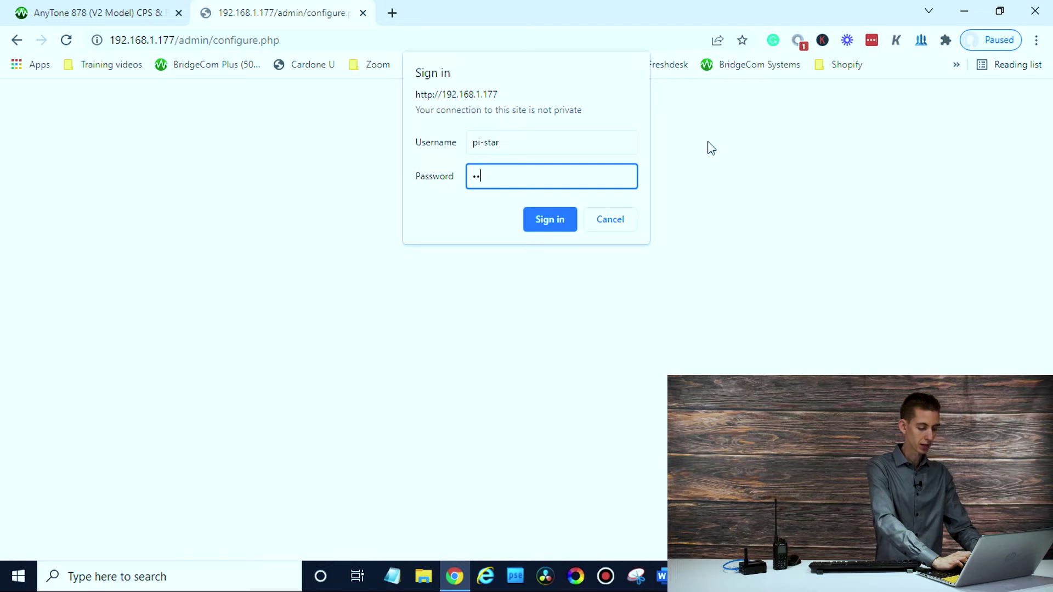
pyautogui.write('erry')
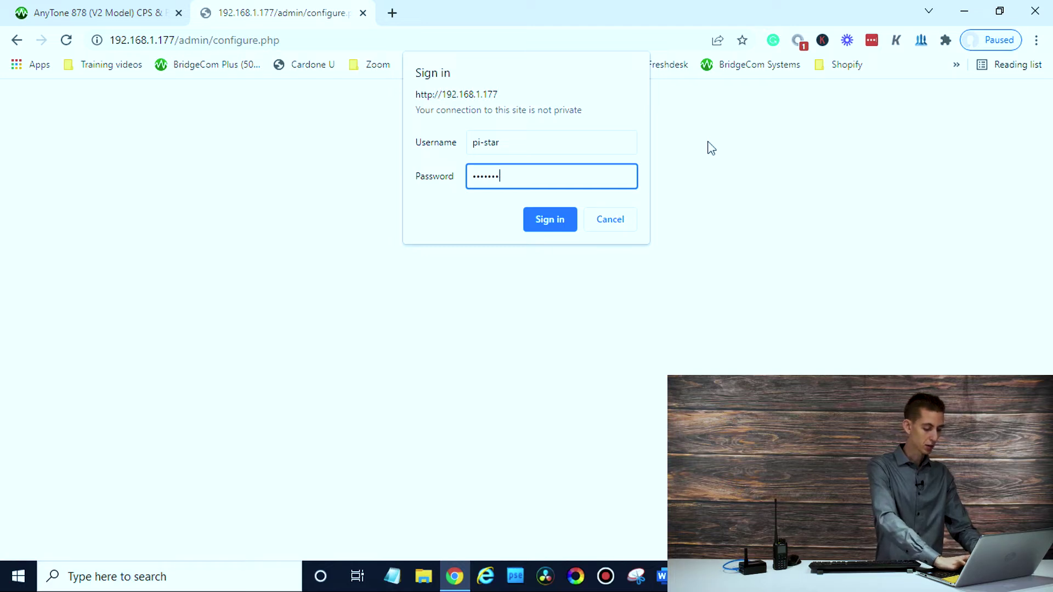
pyautogui.press('Return')
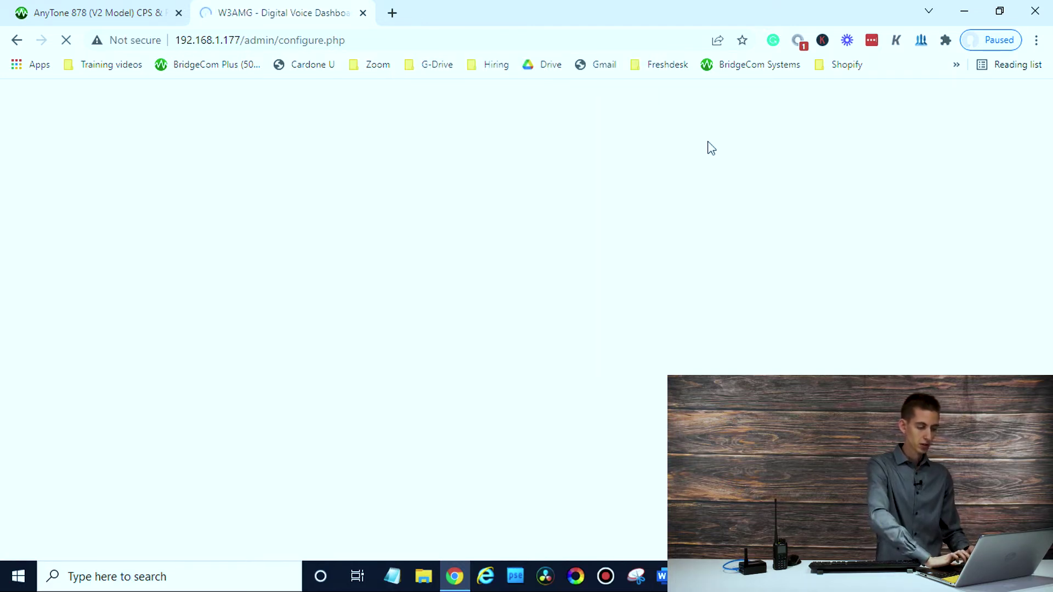
# Disable the NXDN, P25, YSF and D-Star modes in MMDVMHost Configuration, leaving DMR enabled.
pyautogui.scroll(-3, 421, 258)
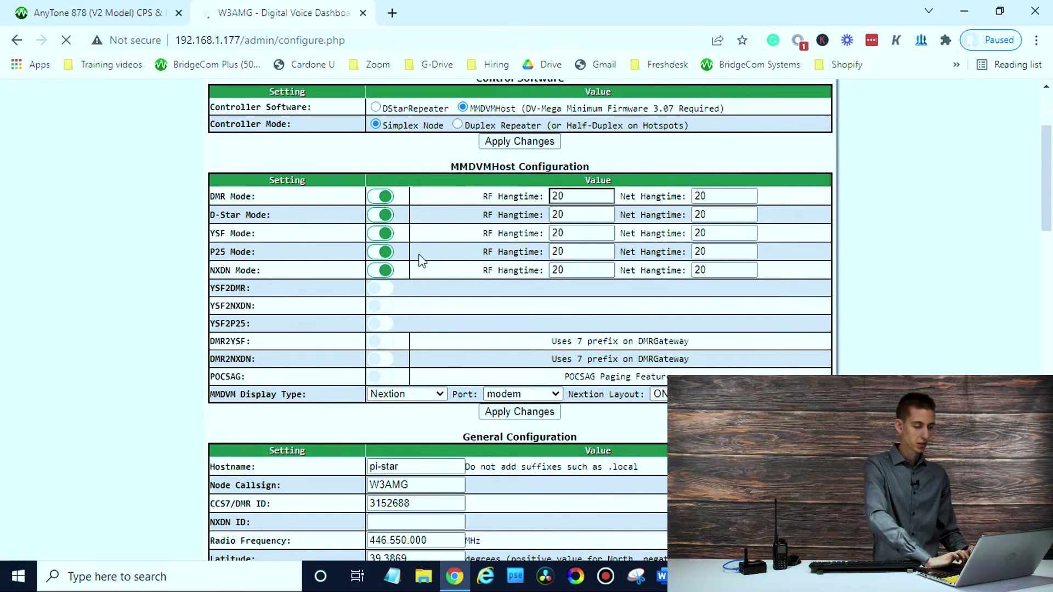
pyautogui.click(384, 270)
pyautogui.click(385, 252)
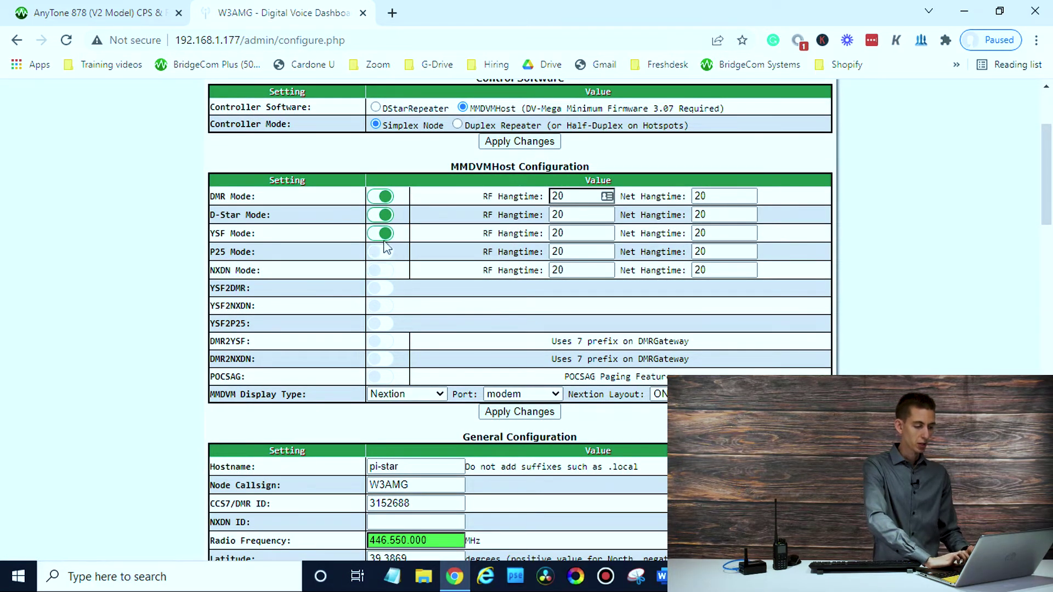
pyautogui.click(383, 234)
pyautogui.click(384, 214)
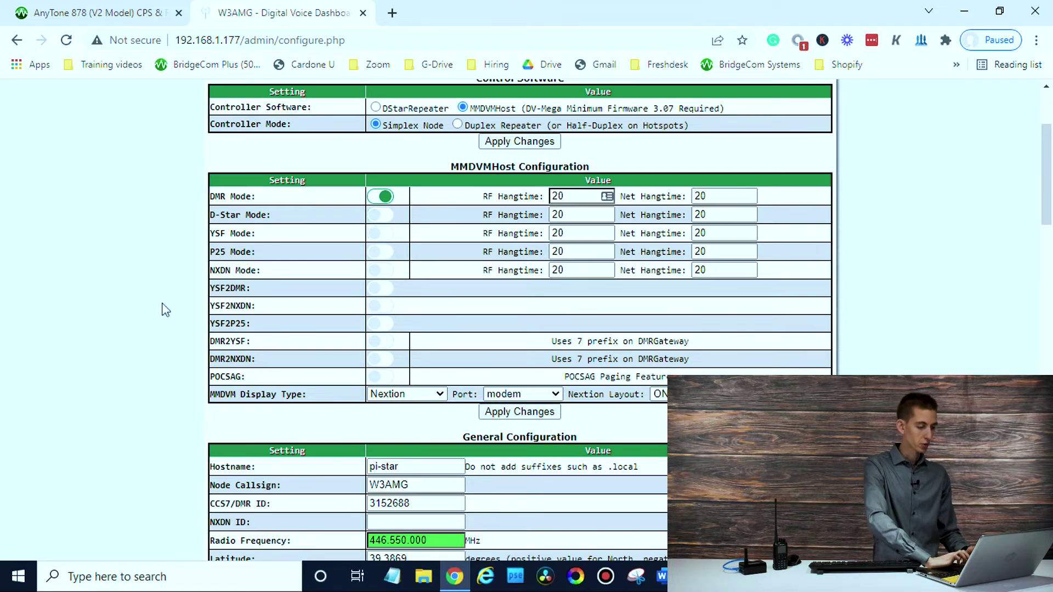
pyautogui.scroll(-3, 164, 310)
pyautogui.scroll(-15, 164, 310)
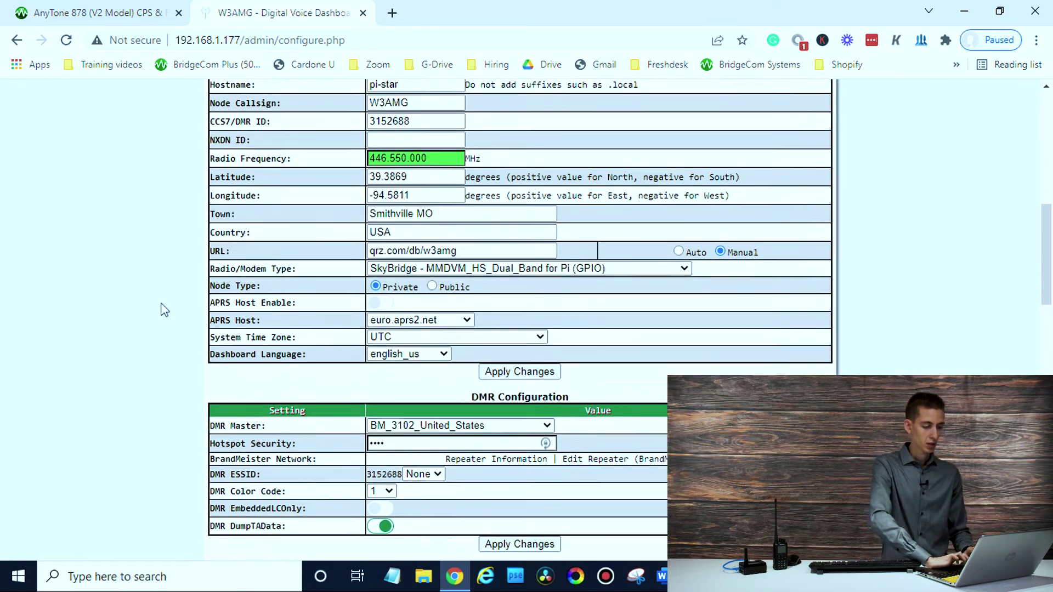
# Delete the East West Hall network from the Wi-Fi configuration.
pyautogui.scroll(-8, 164, 309)
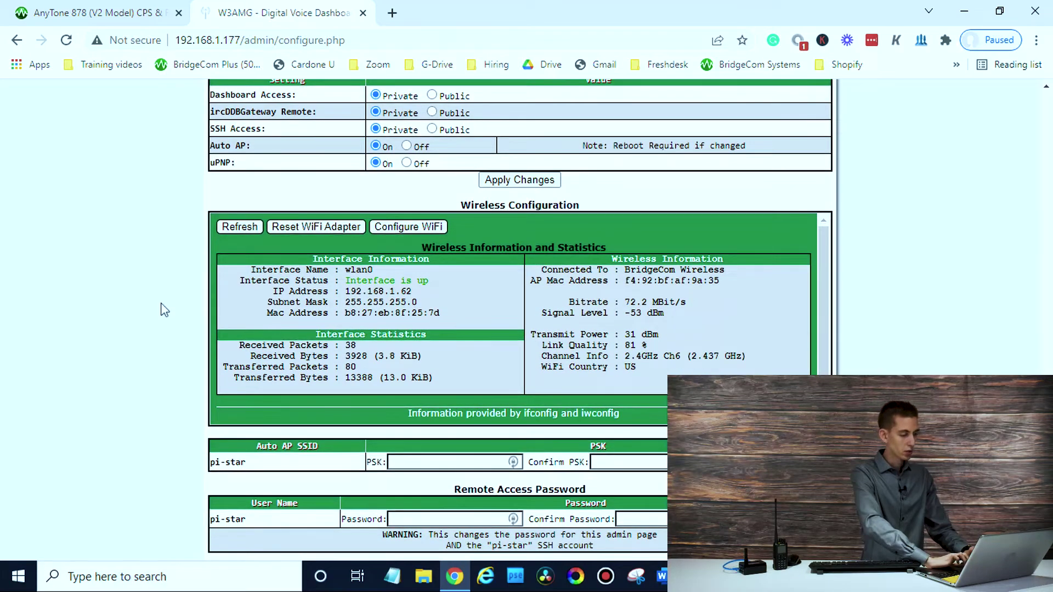
pyautogui.click(427, 227)
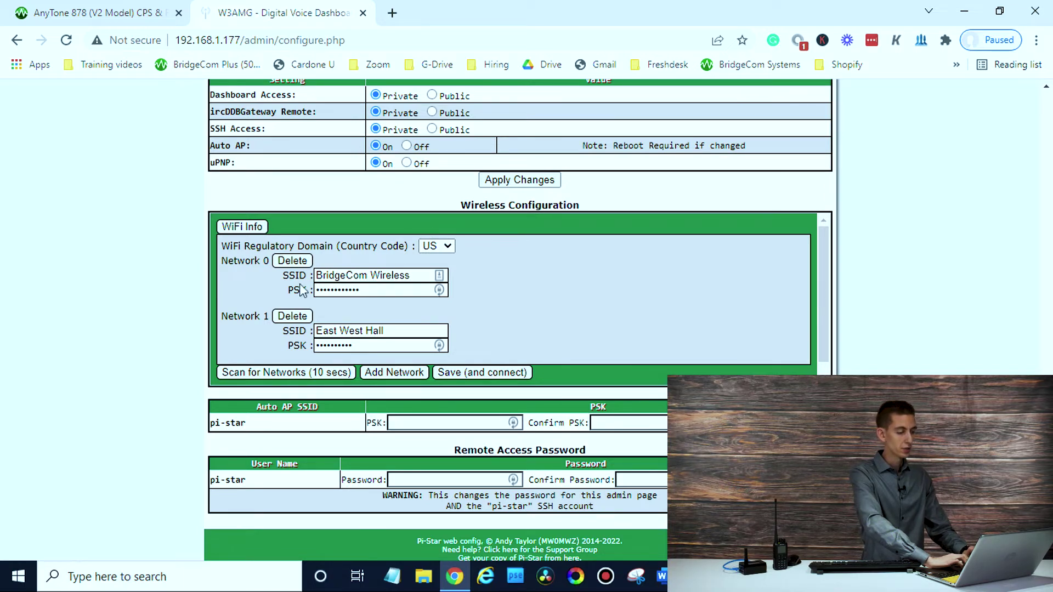
pyautogui.click(300, 317)
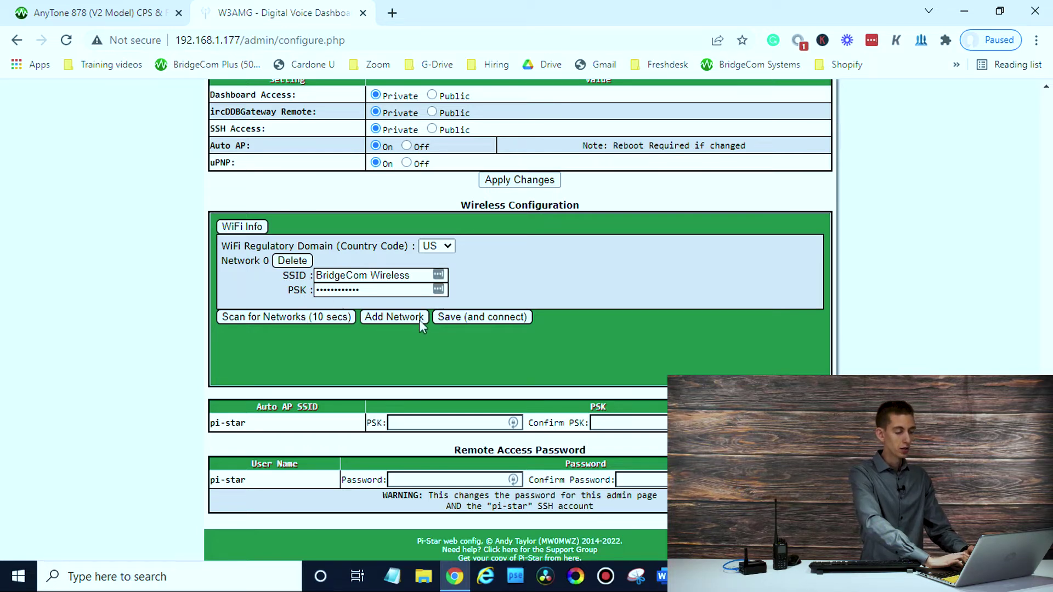
# Scan for nearby Wi-Fi networks and add an empty network entry, declining LastPass's save prompt.
pyautogui.click(331, 316)
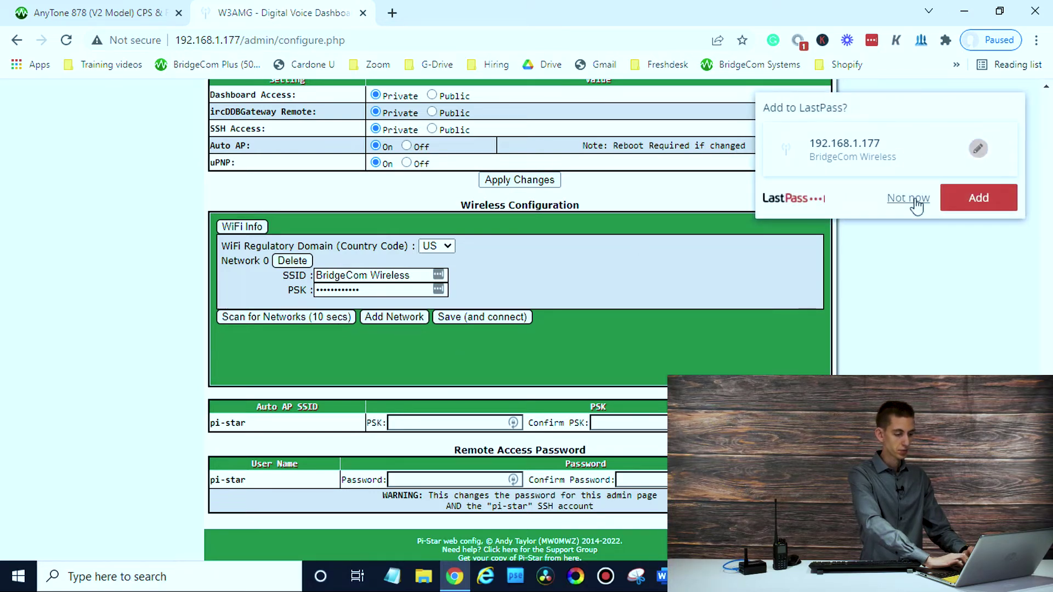
pyautogui.click(915, 200)
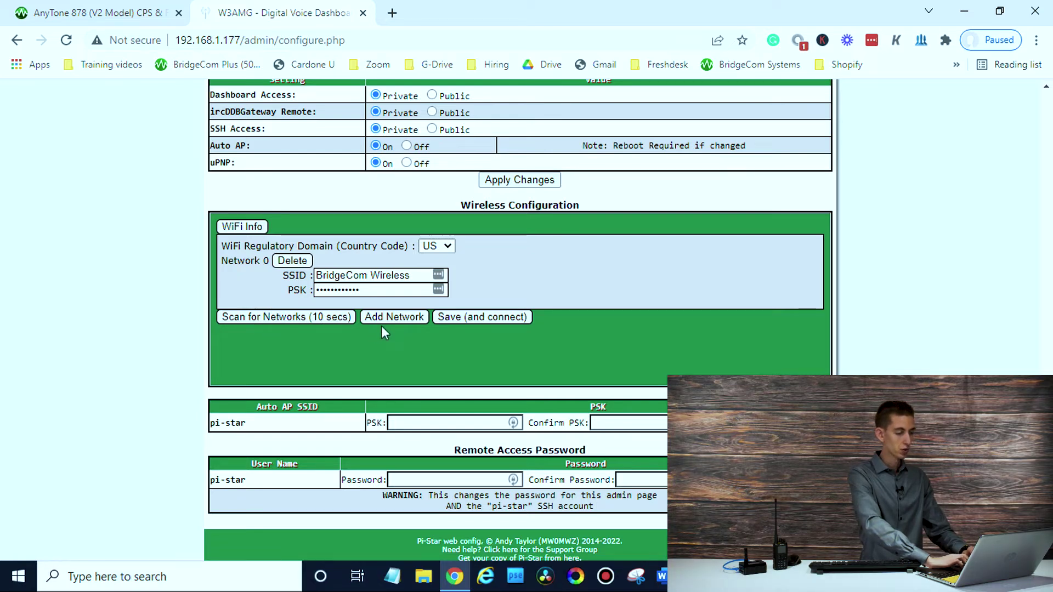
pyautogui.click(399, 316)
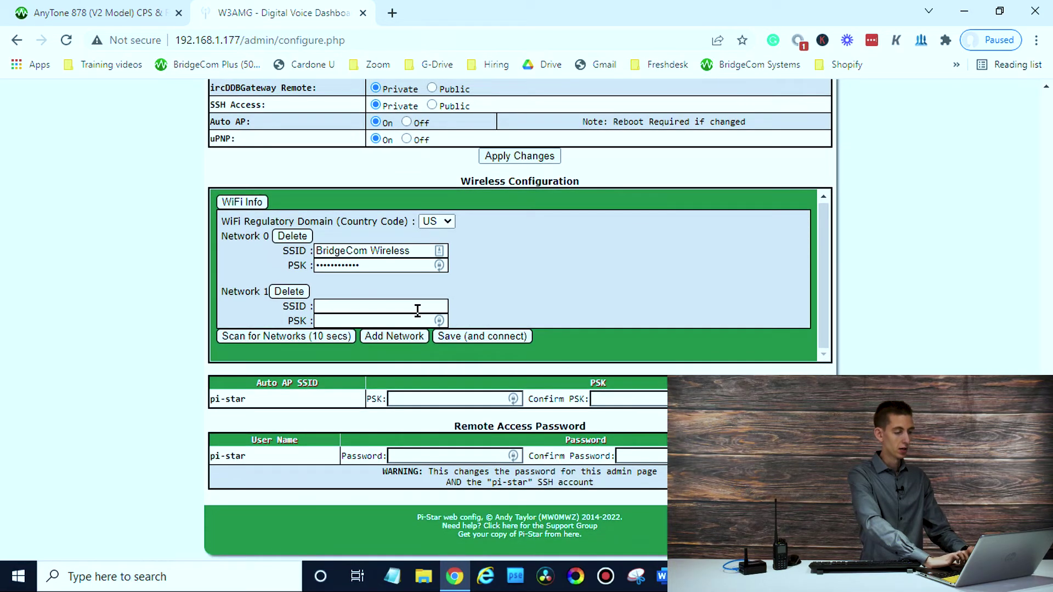
# Review the Networks found table and add an empty Network 2 entry.
pyautogui.click(335, 306)
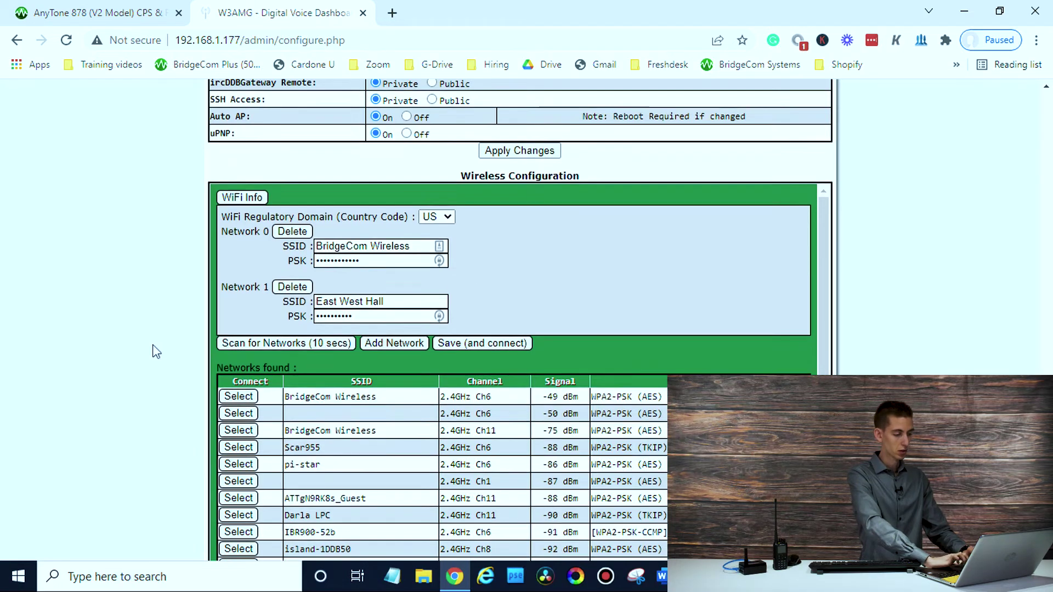
pyautogui.scroll(-3, 154, 351)
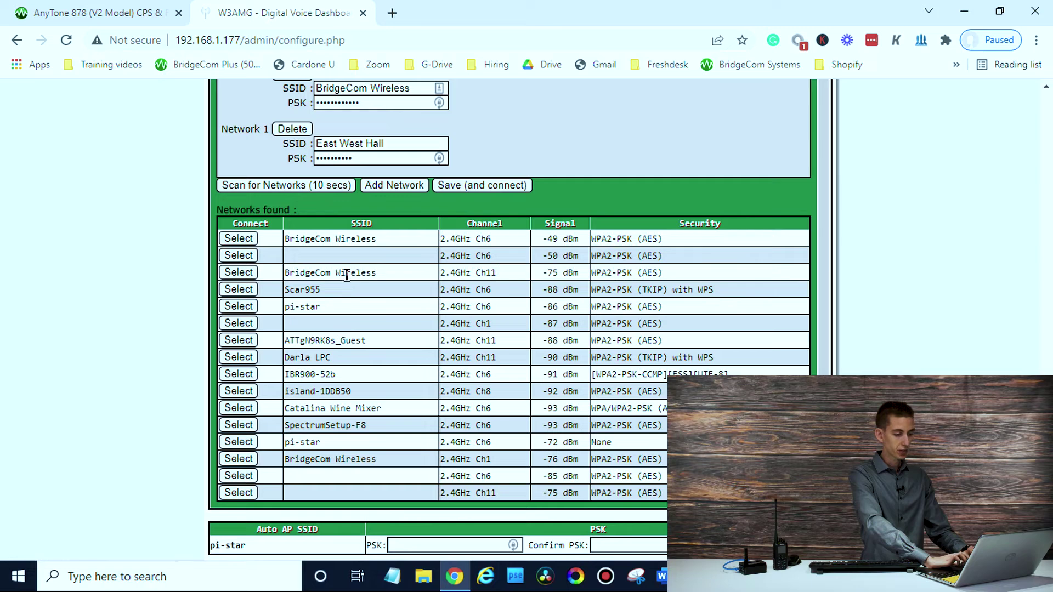
pyautogui.scroll(3, 64, 415)
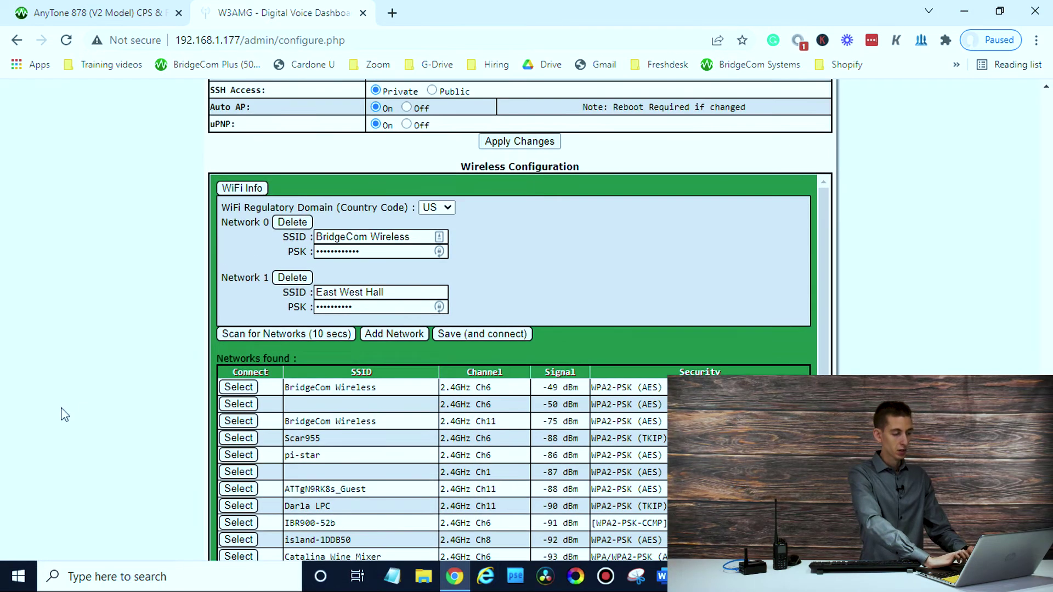
pyautogui.click(400, 332)
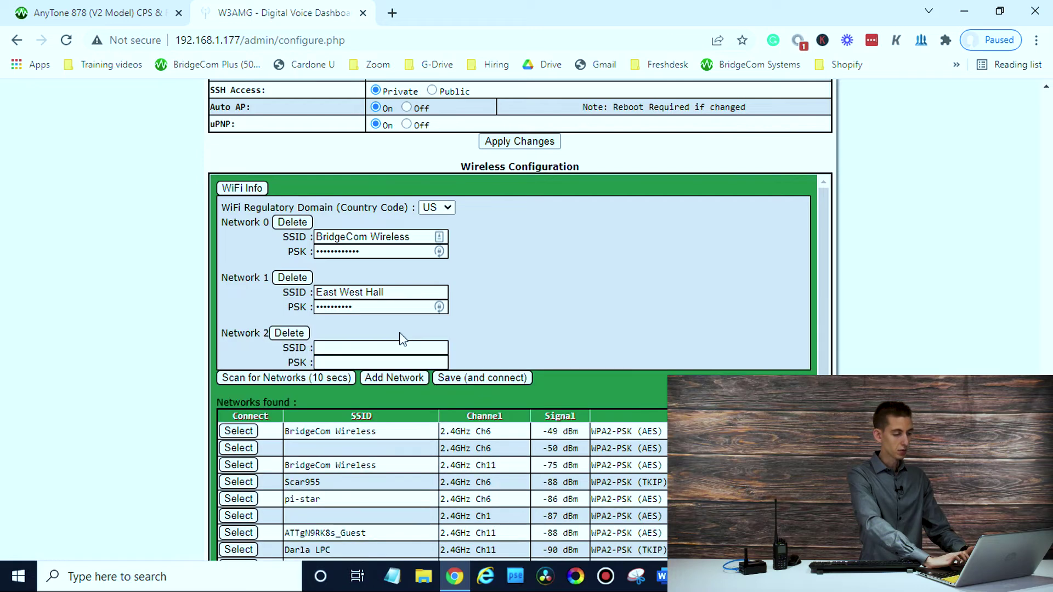
pyautogui.scroll(-1, 372, 359)
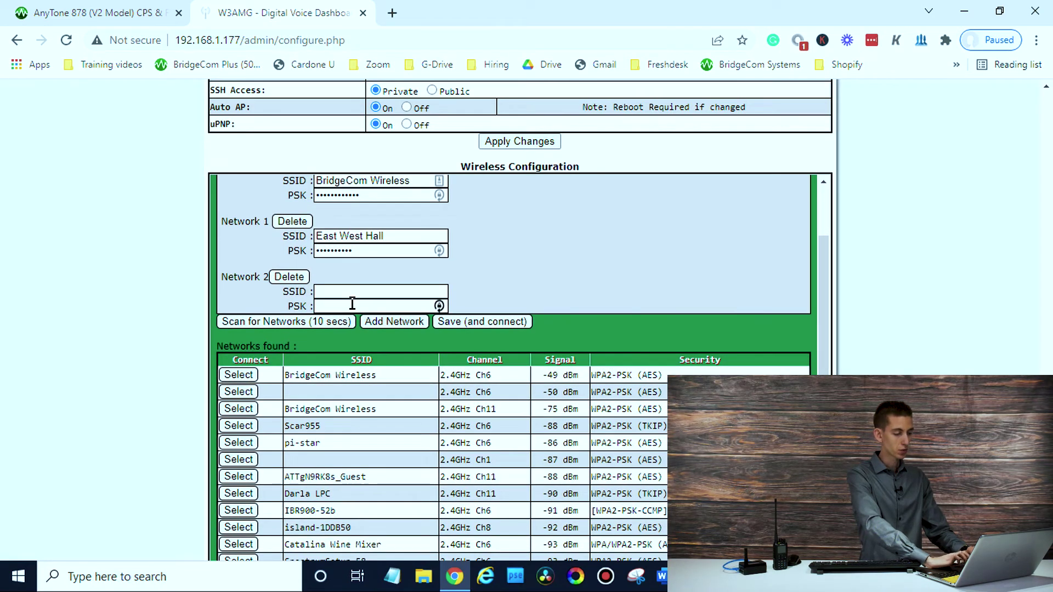
pyautogui.scroll(3, 533, 299)
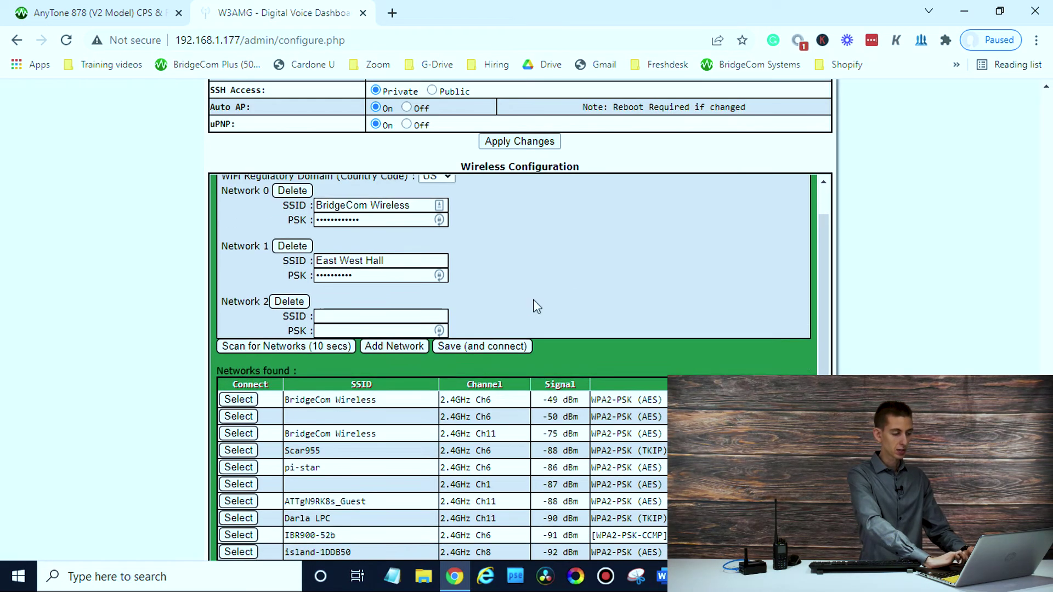
pyautogui.scroll(15, 536, 306)
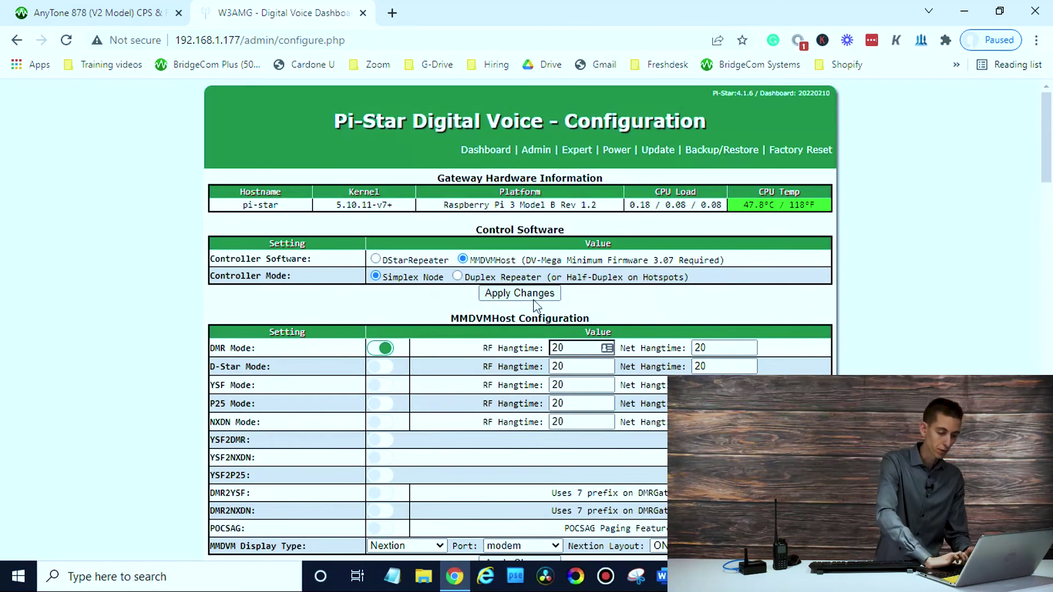
# Apply Changes so Pi-Star saves the new configuration and reloads.
pyautogui.scroll(-12, 535, 305)
pyautogui.click(534, 303)
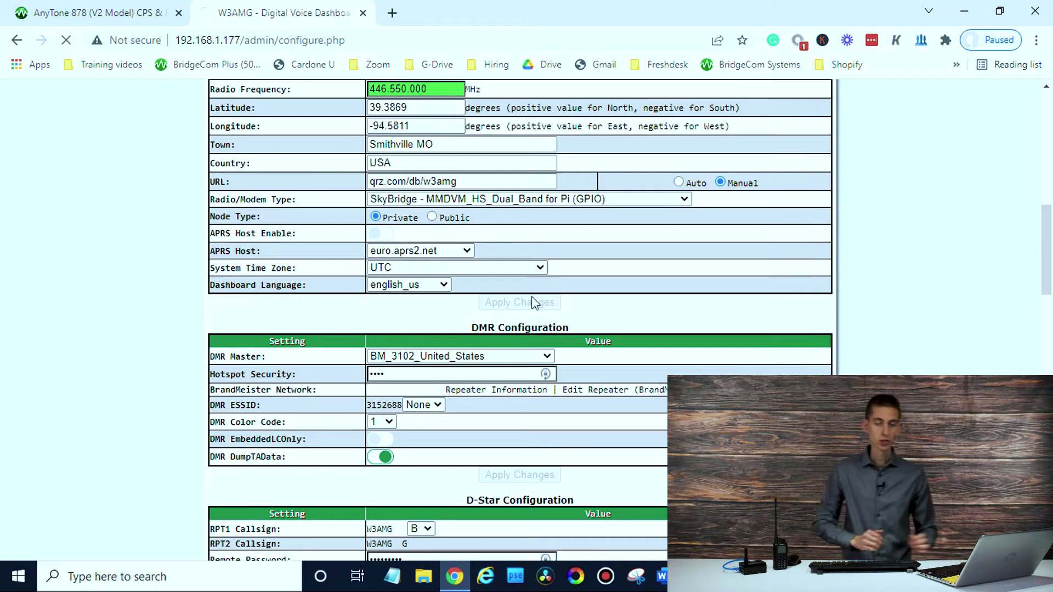